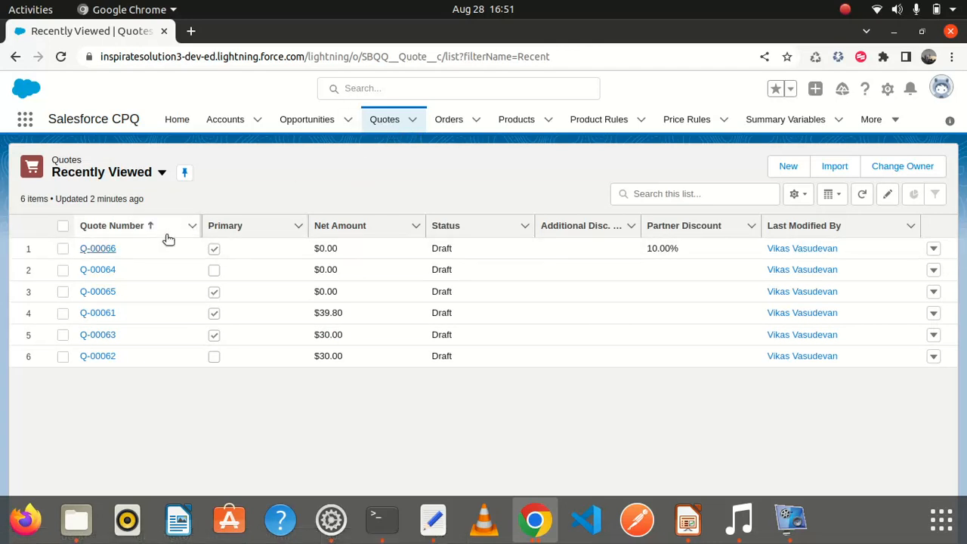
- Open the first recently viewed quote for editing, find its Distributor Discount field by searching the form for "distr", and close the form unchanged
click(97, 248)
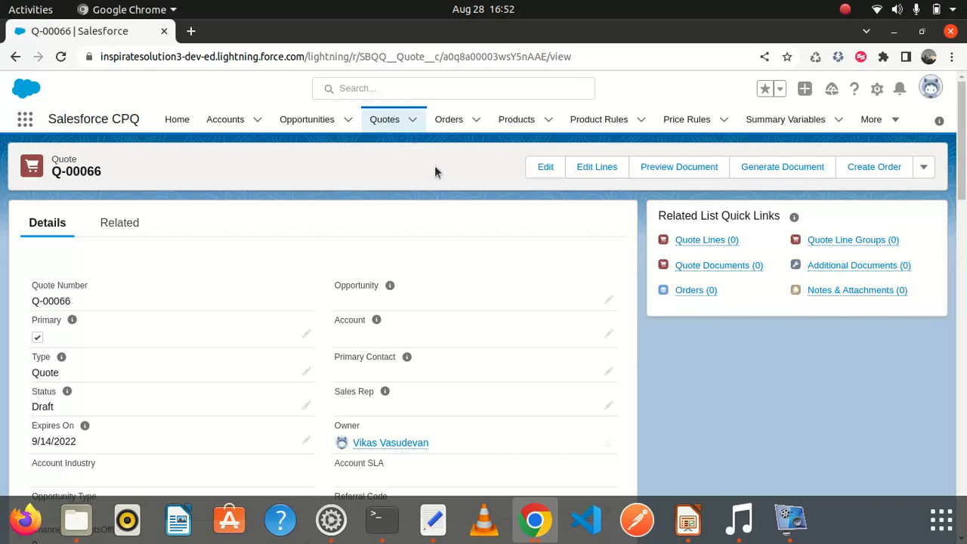
click(544, 167)
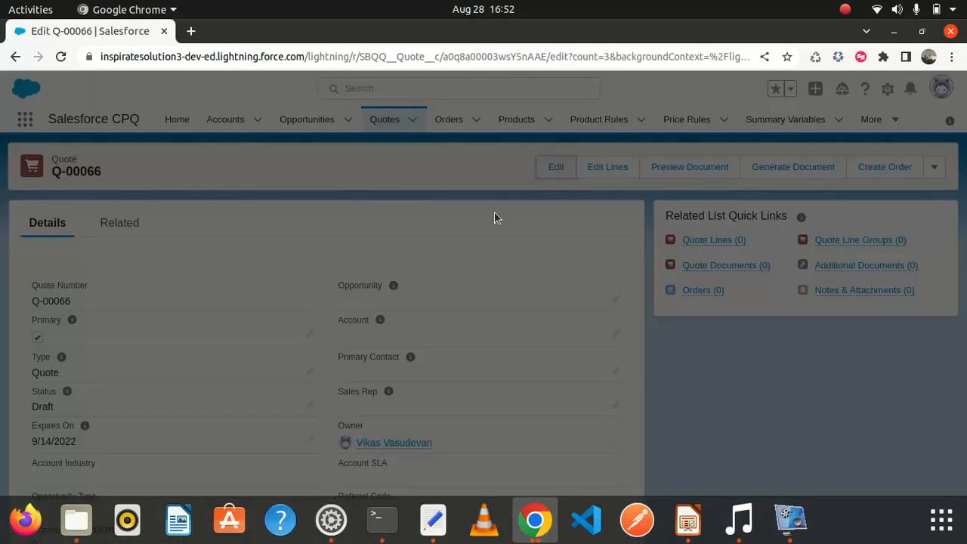
click(509, 291)
key(ctrl+f)
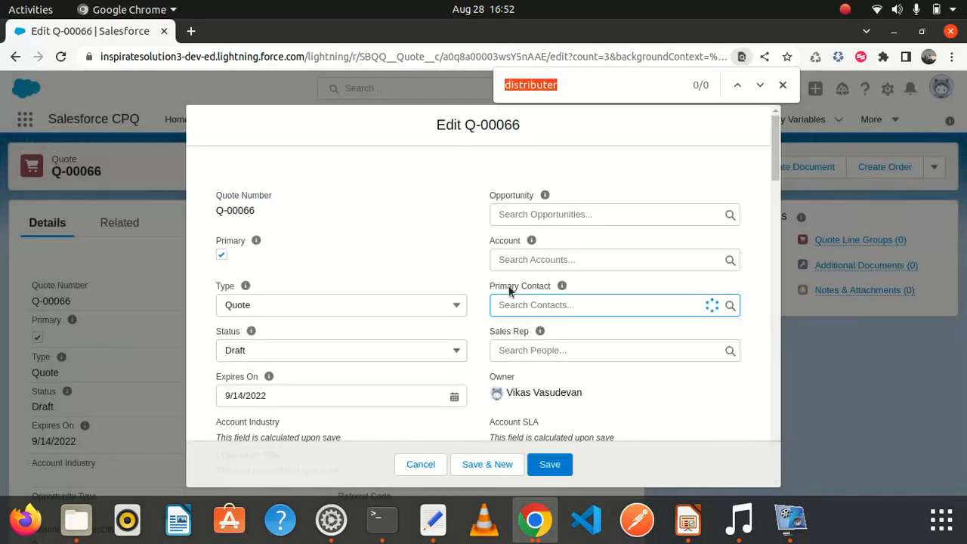
text(distr)
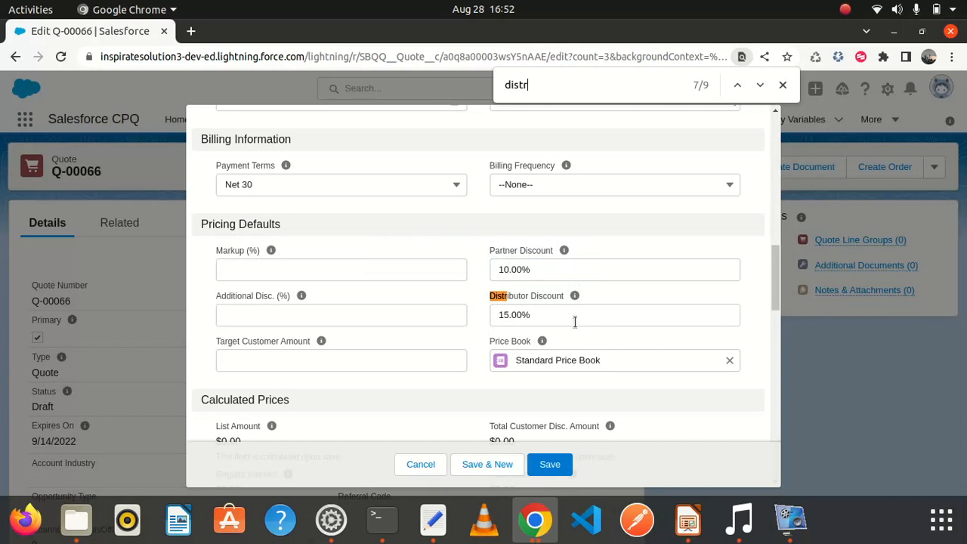
mouse_move(575, 297)
click(783, 88)
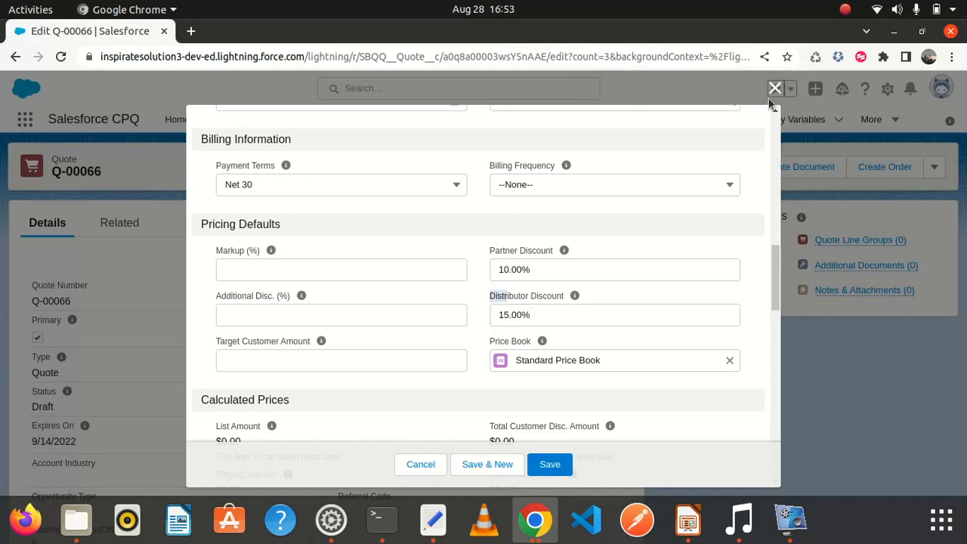
click(770, 89)
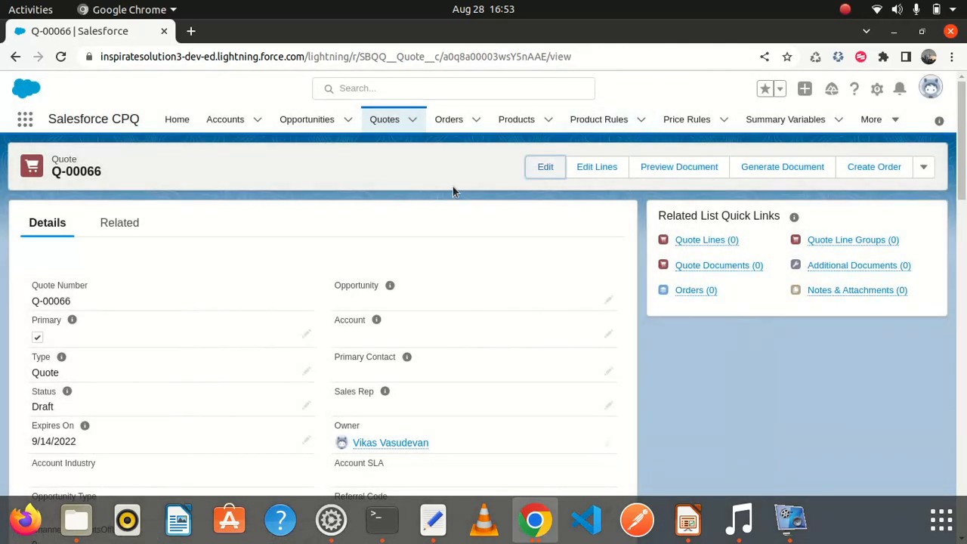
- Add the 10" Tablet product to the quote's lines, finding it with a product search for "10"
click(603, 171)
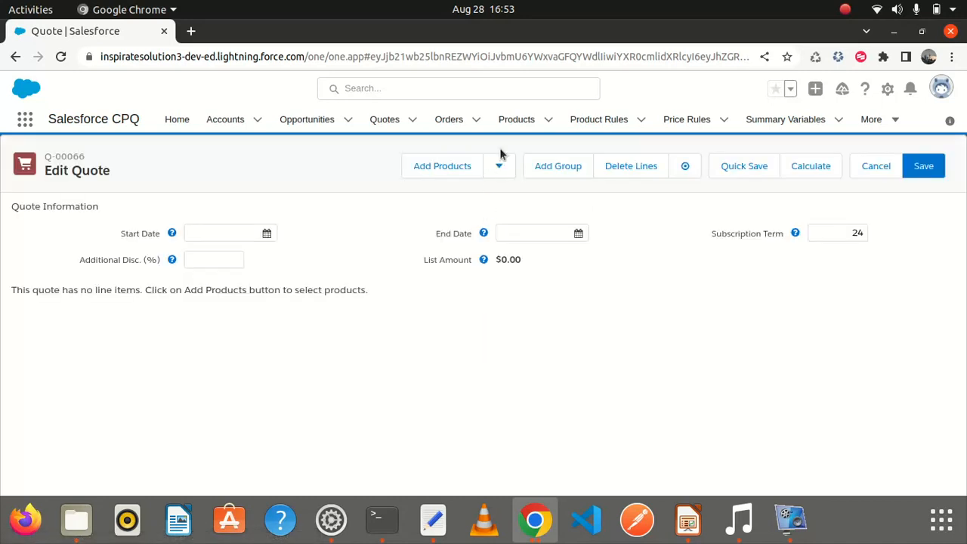
click(451, 167)
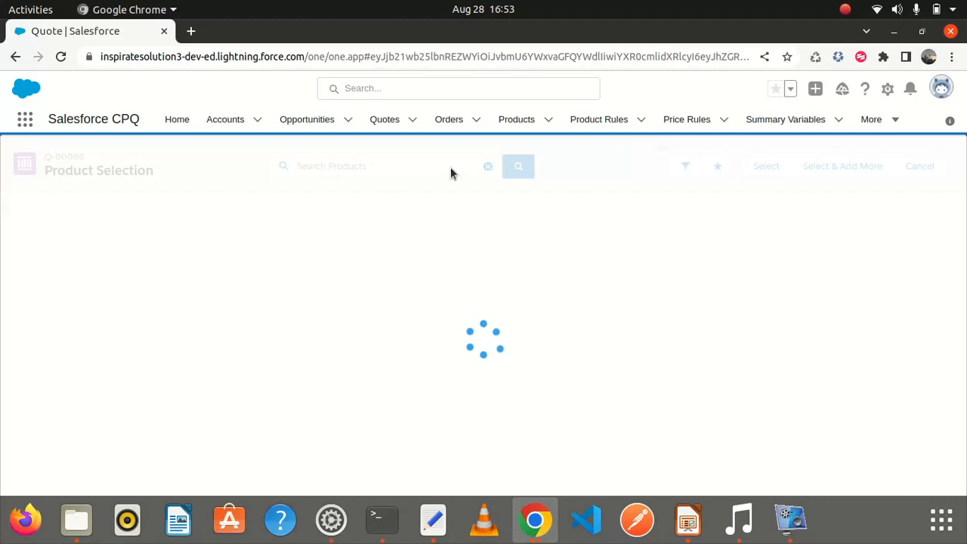
click(405, 167)
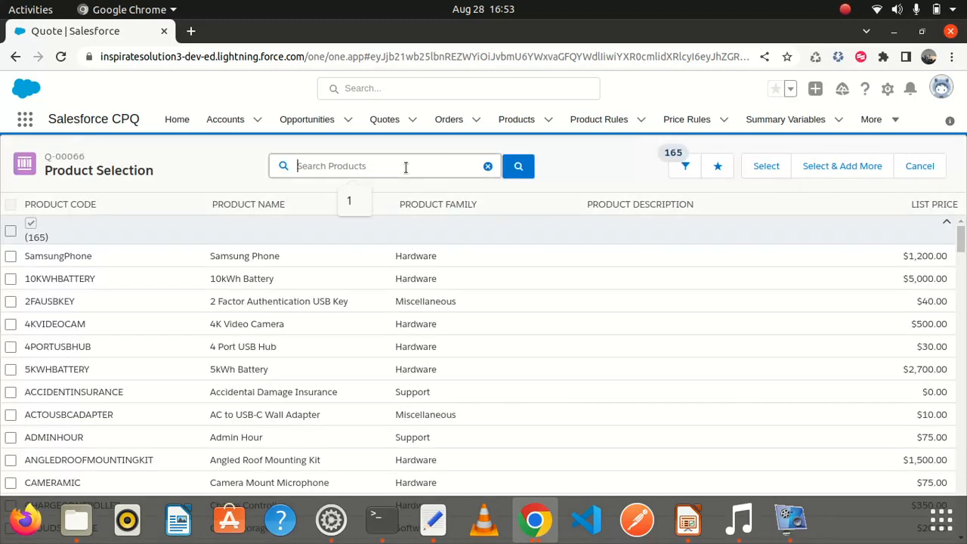
text(10)
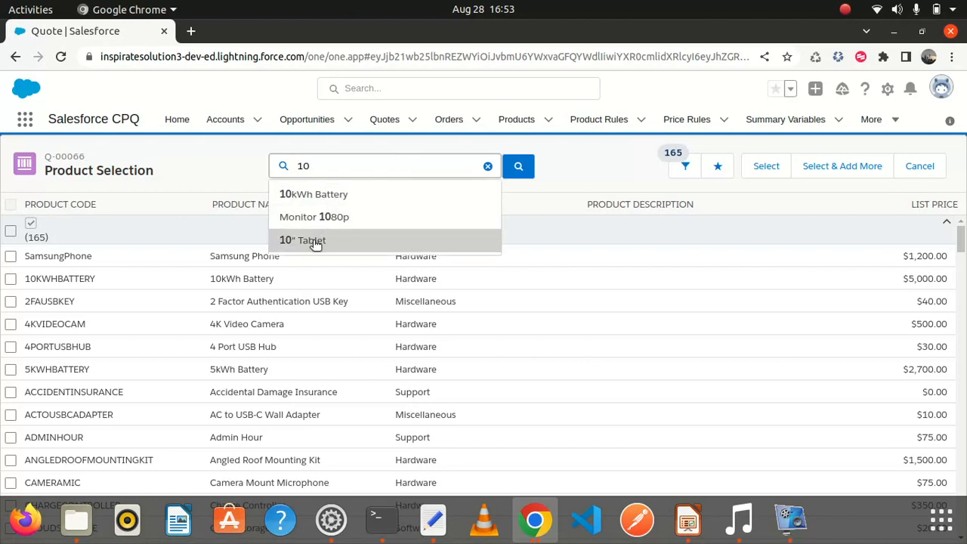
click(315, 238)
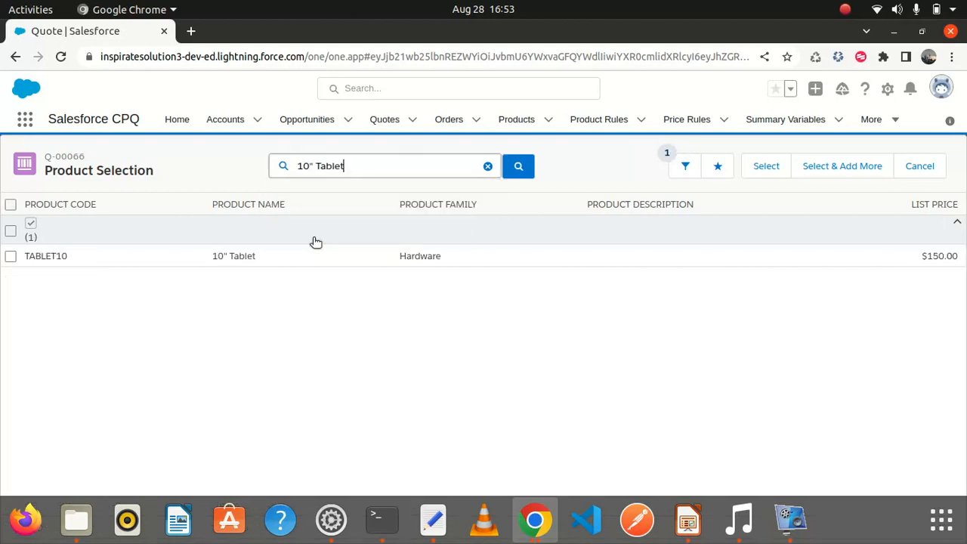
click(10, 257)
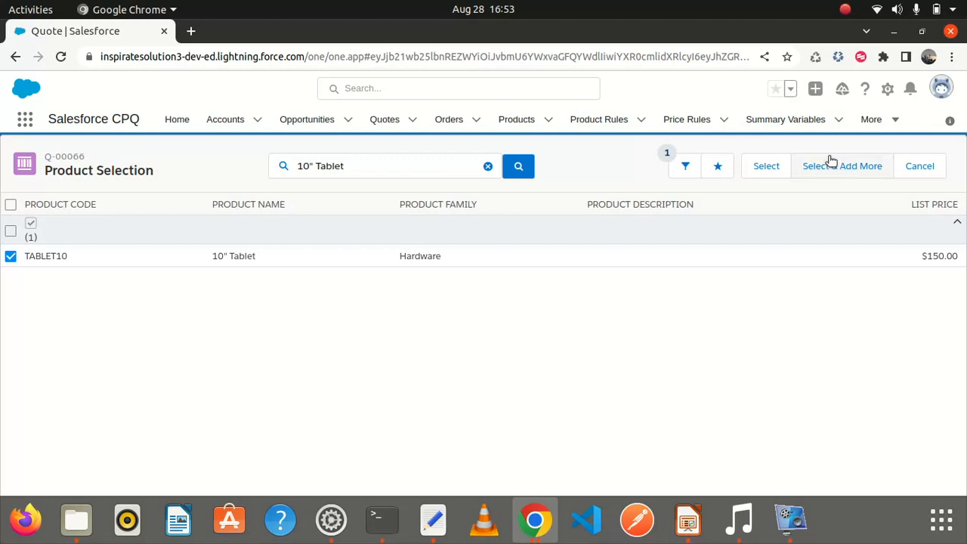
click(769, 174)
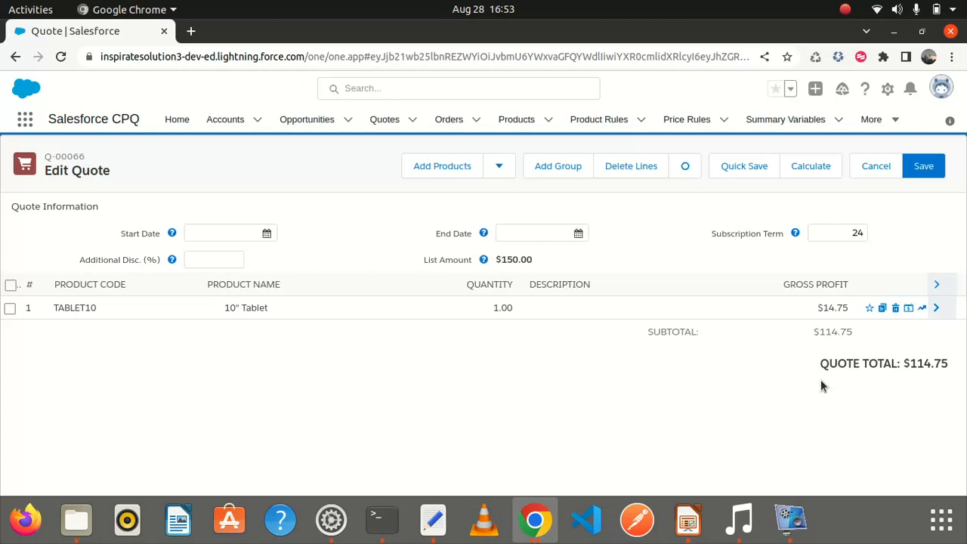
- Set the 10" Tablet line's quantity to 4 and recalculate the quote
click(485, 308)
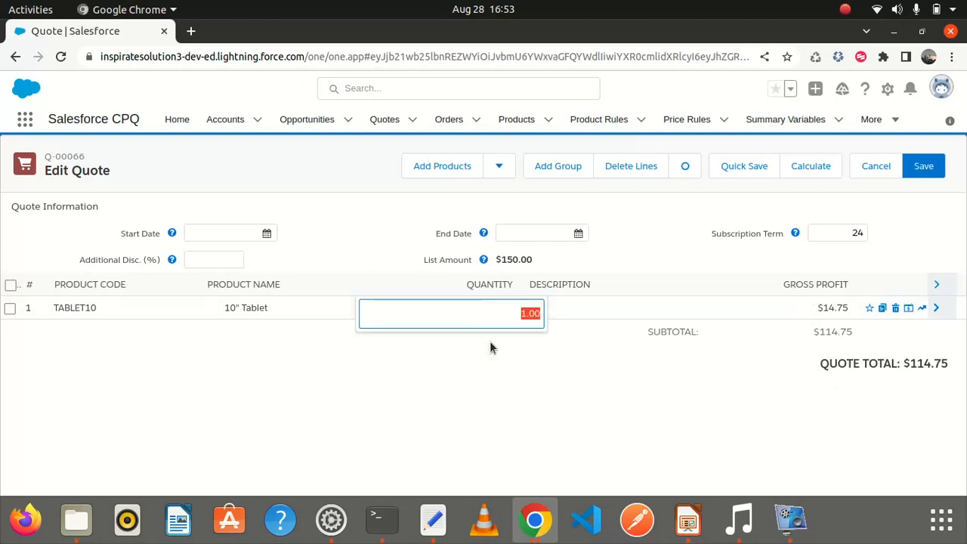
text(4)
click(471, 381)
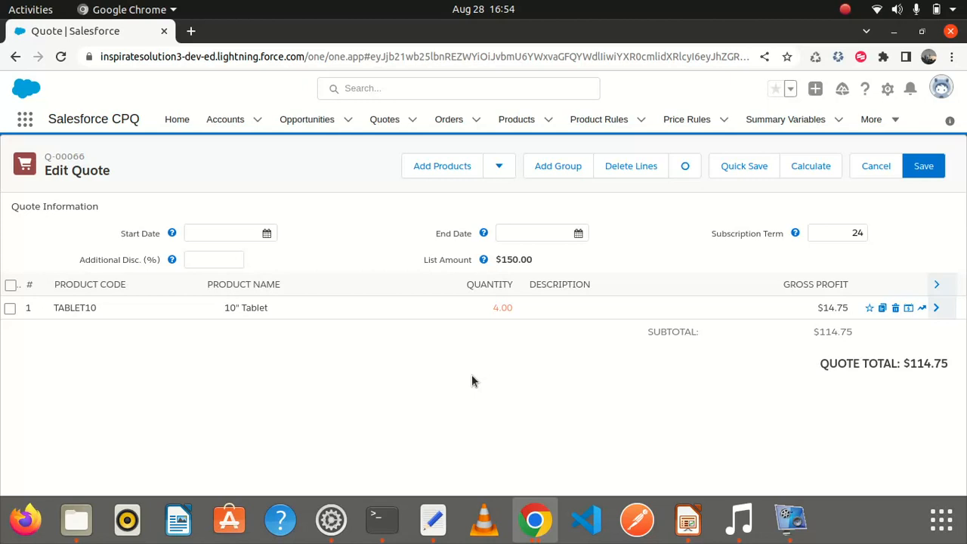
click(814, 168)
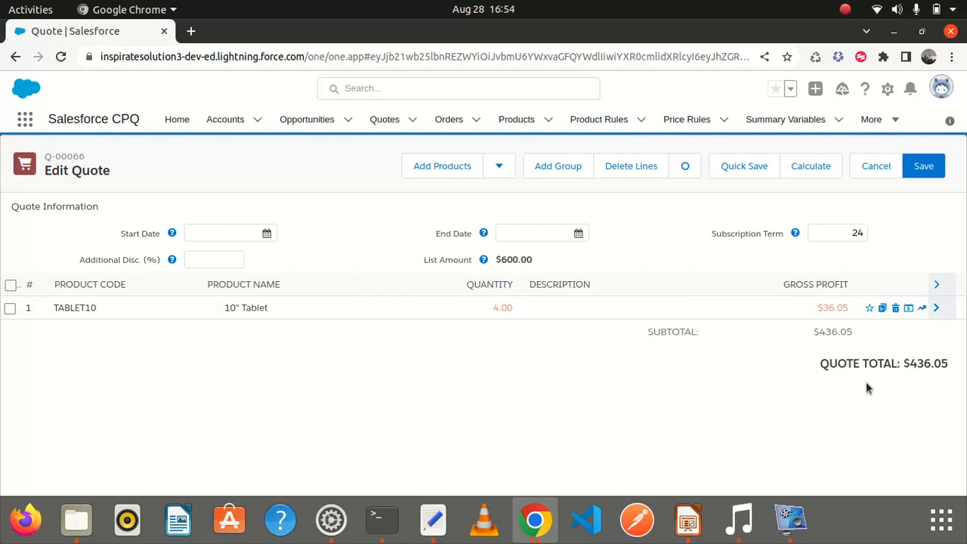
- Find and launch the desktop Calculator application
click(957, 538)
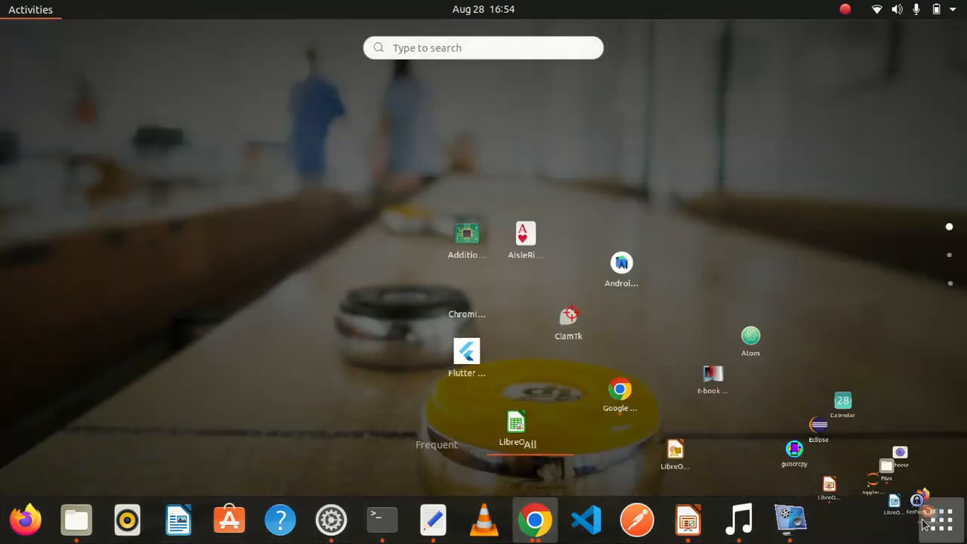
click(487, 47)
text(call)
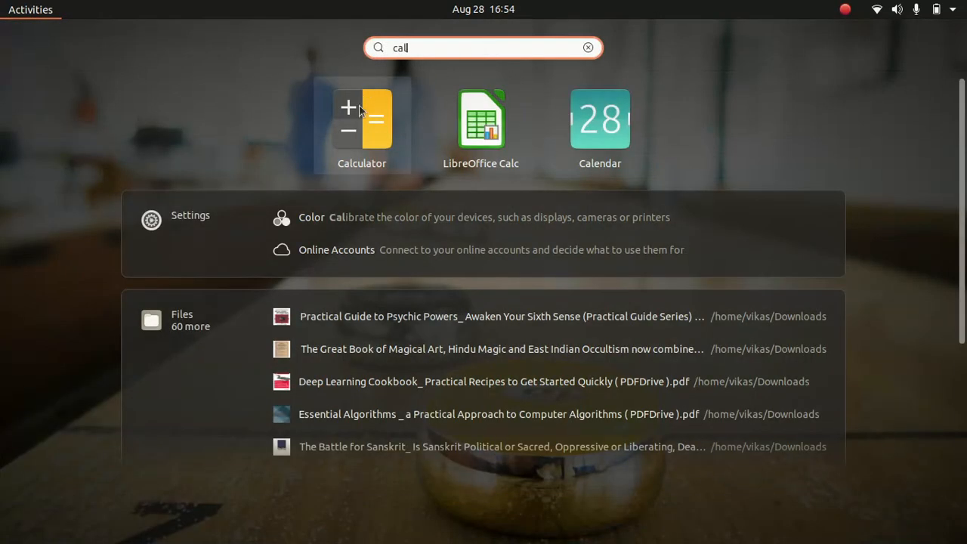
click(358, 104)
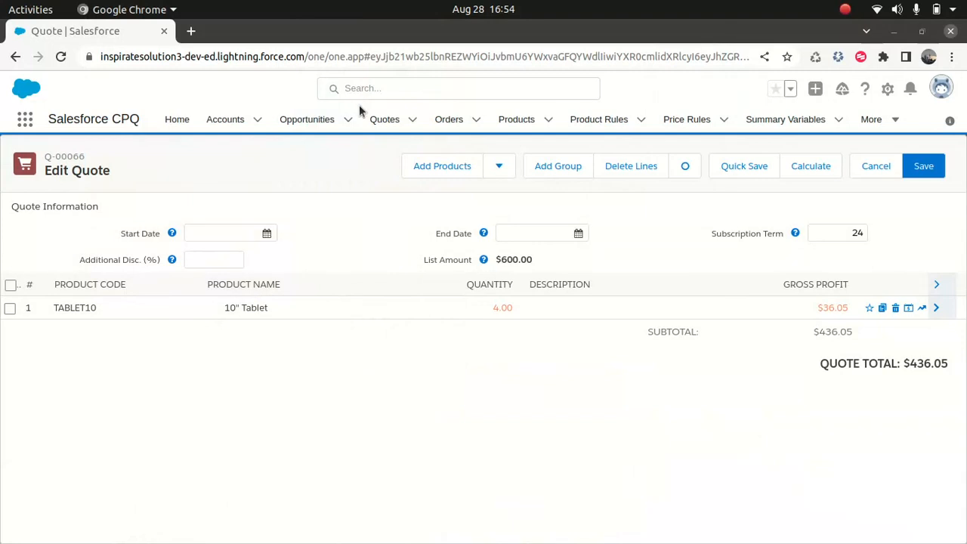
- Put the Calculator aside, examine the discount schedule tiers of the 10" Tablet line, and return to the Calculator
click(908, 307)
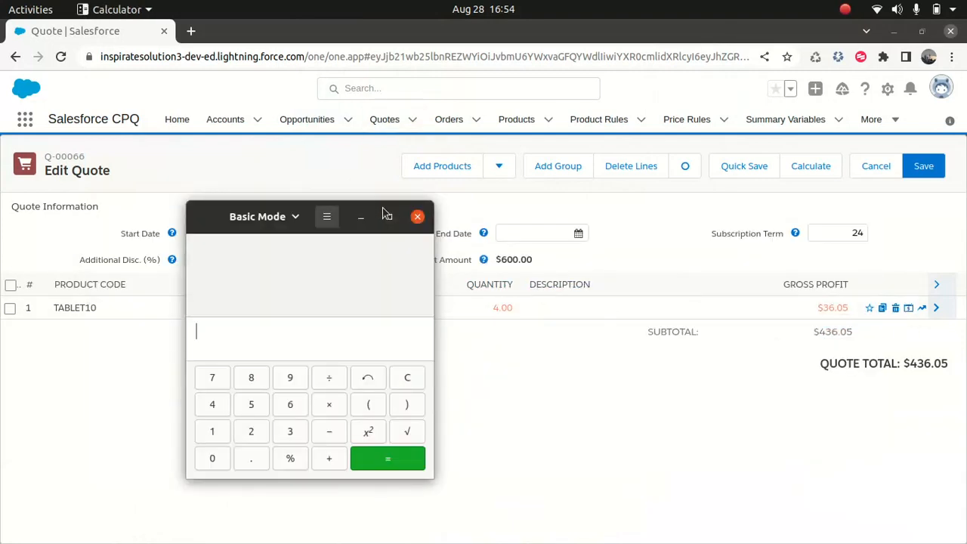
click(360, 217)
click(907, 311)
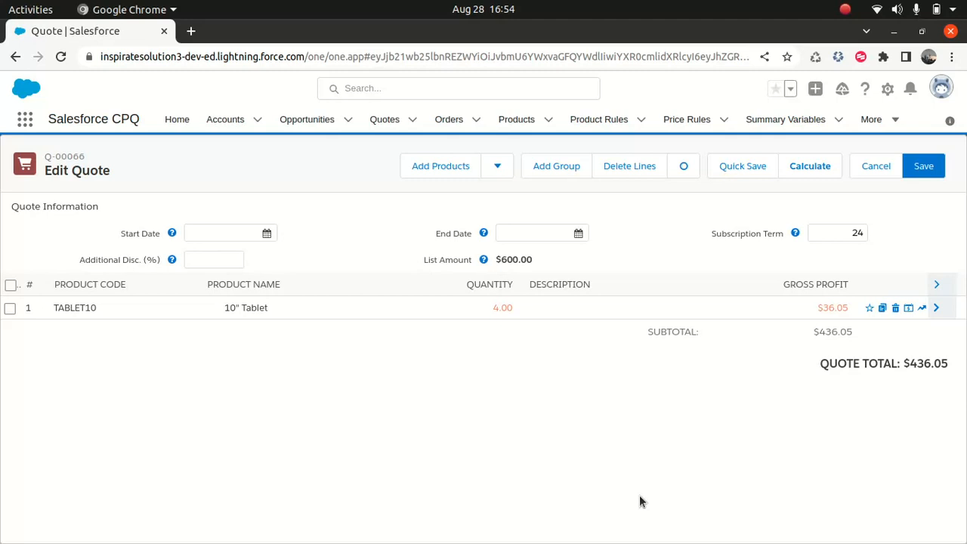
click(908, 308)
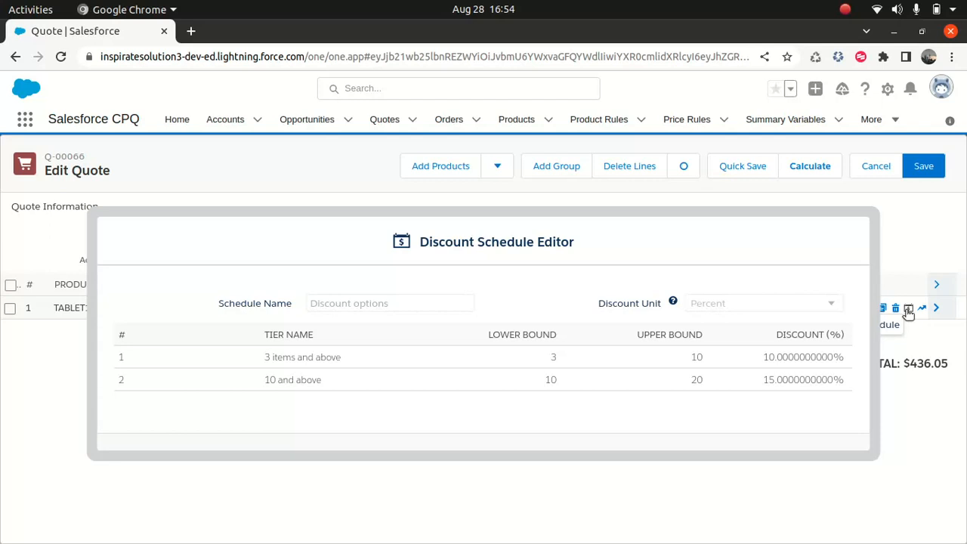
click(680, 478)
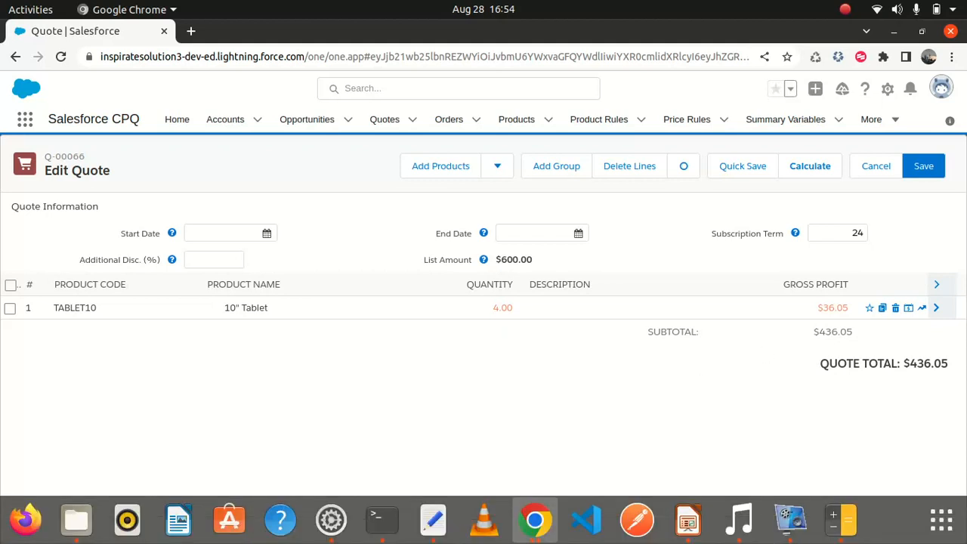
click(840, 519)
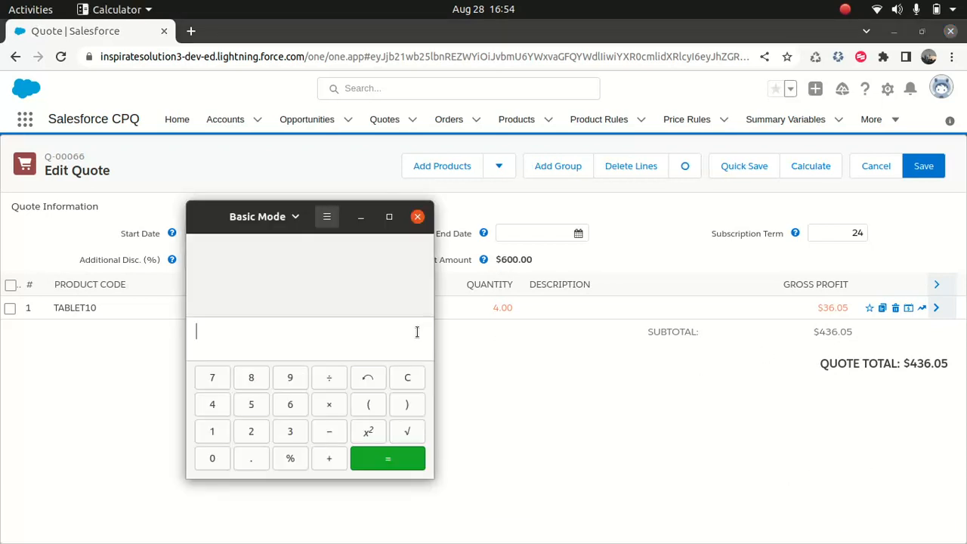
click(290, 404)
click(212, 459)
click(213, 459)
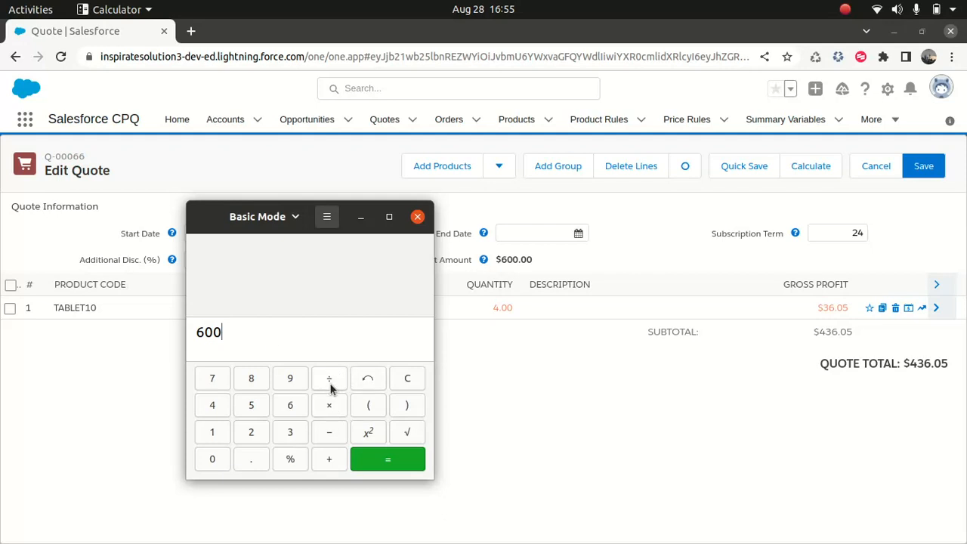
double_click(248, 339)
key(BackSpace)
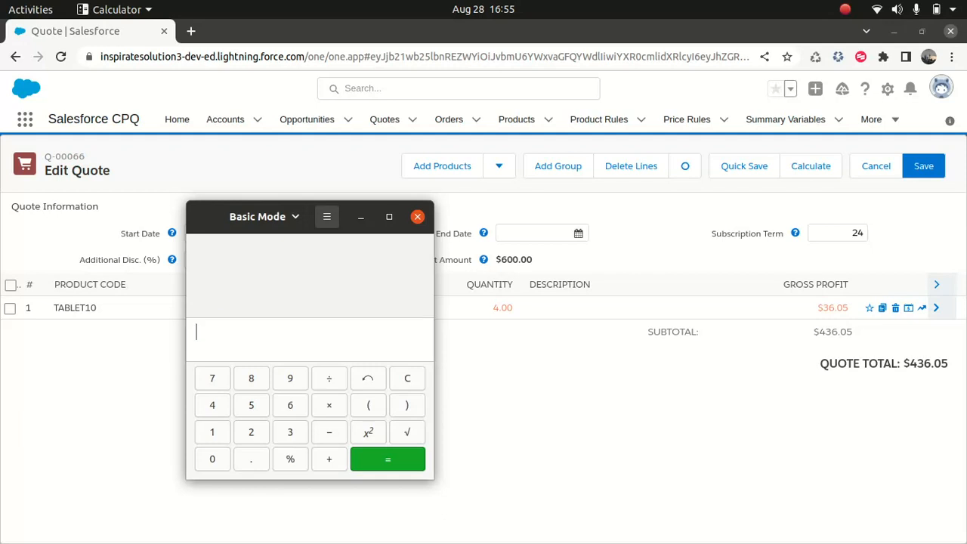
- Calculate 570 minus 57 in the Calculator
text(570)
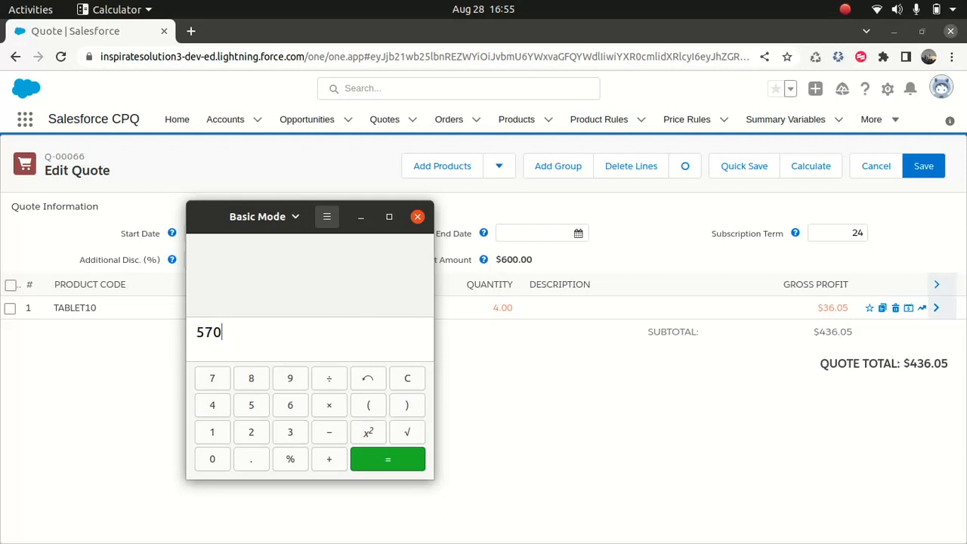
text(-57)
click(392, 461)
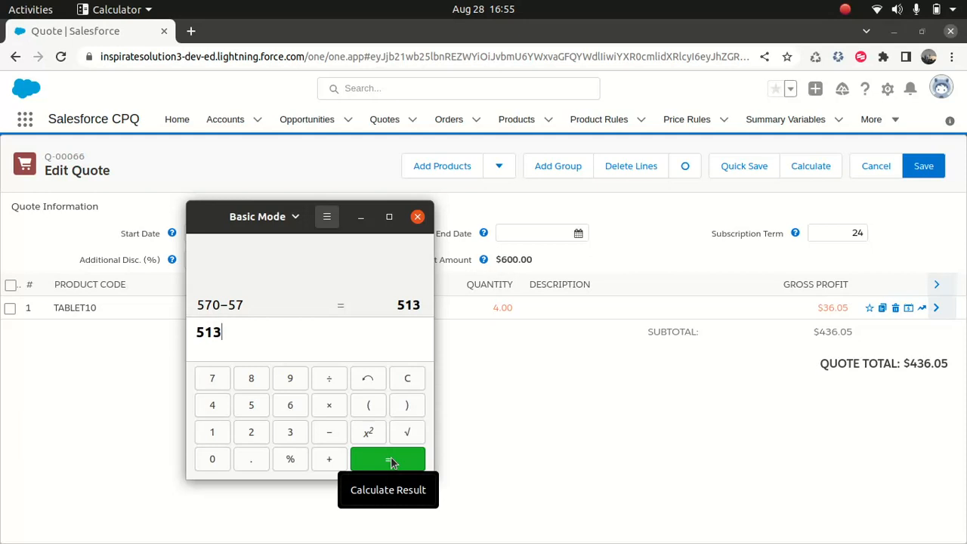
- Work out 15 percent of the previous result by multiplying it by 15 and dividing by 100
click(328, 405)
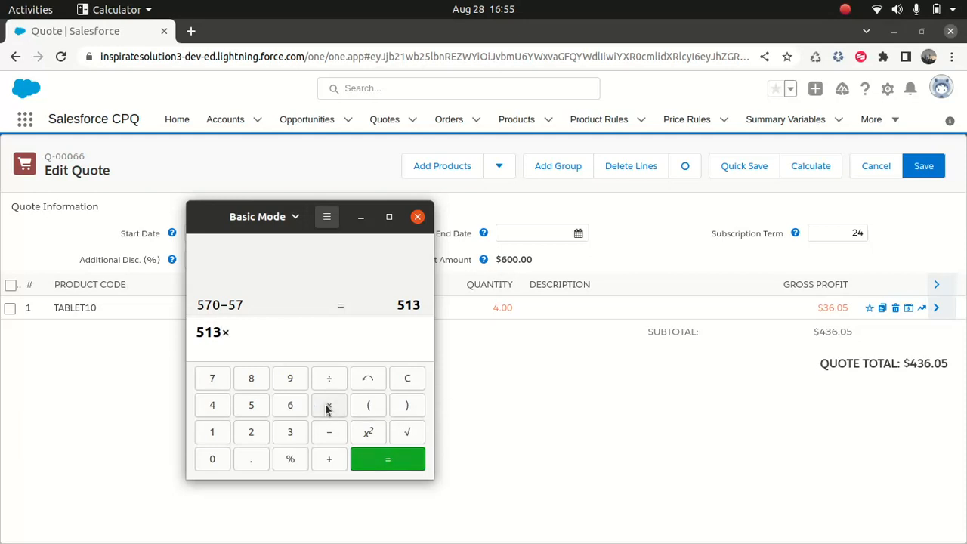
click(221, 431)
click(251, 405)
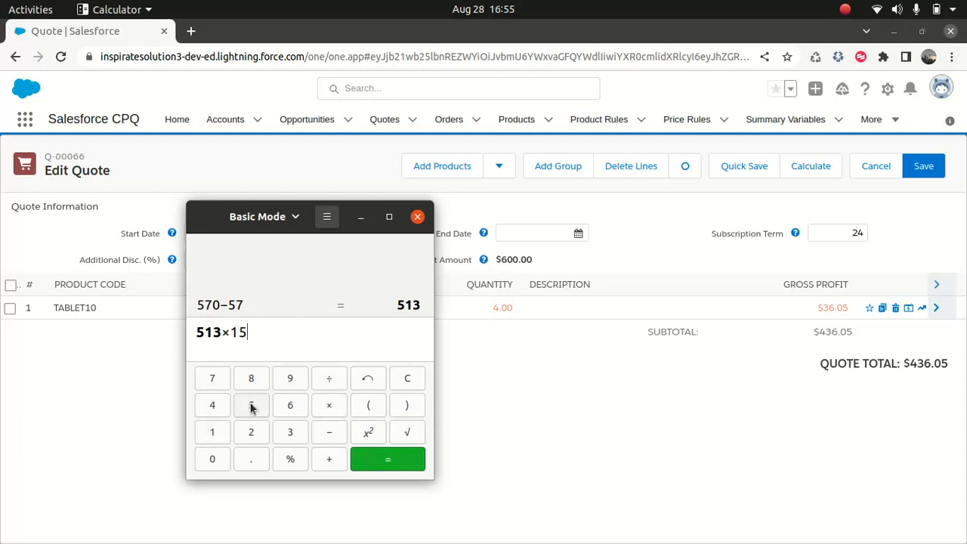
click(377, 459)
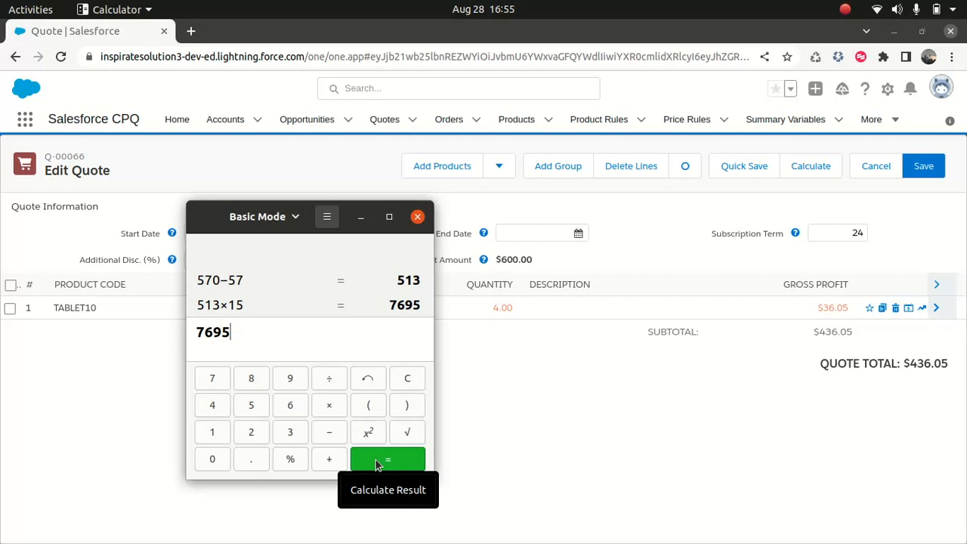
click(330, 379)
click(212, 432)
double_click(212, 460)
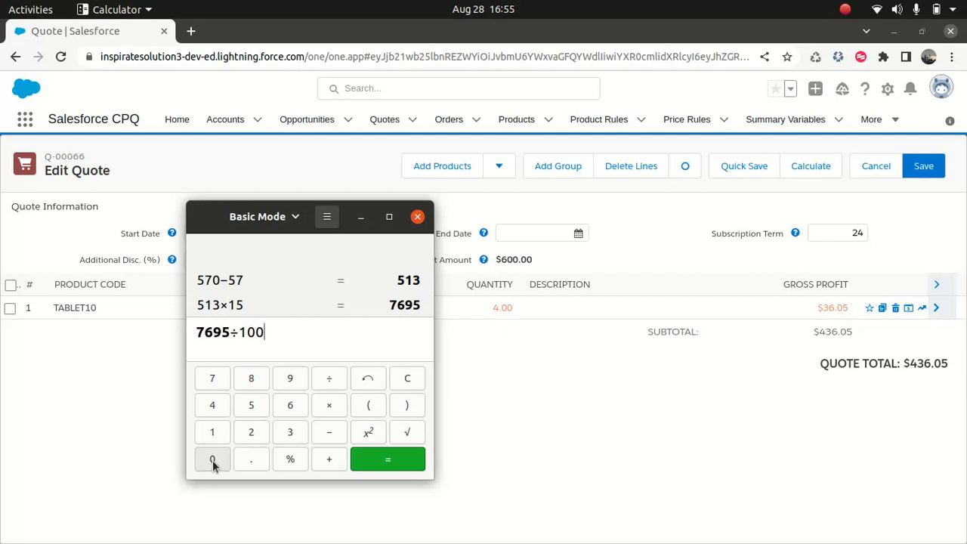
click(384, 461)
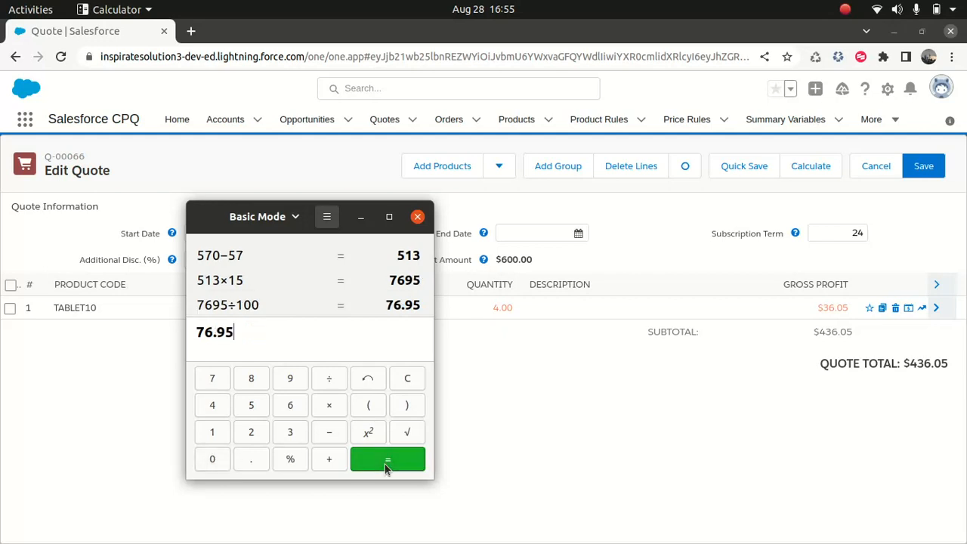
- Subtract 513 from the 15 percent amount in the Calculator and switch back to the quote in Chrome
click(329, 437)
click(251, 408)
click(212, 432)
click(290, 432)
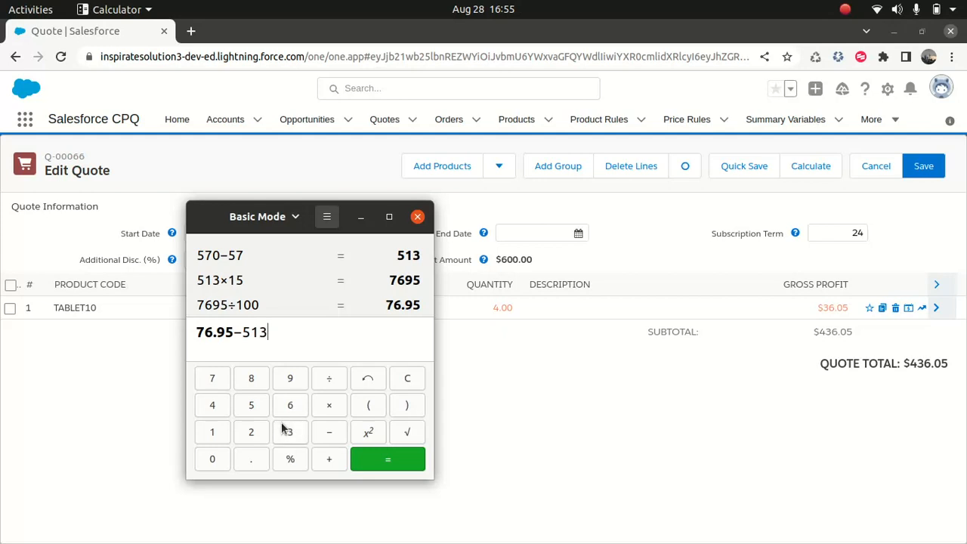
click(375, 461)
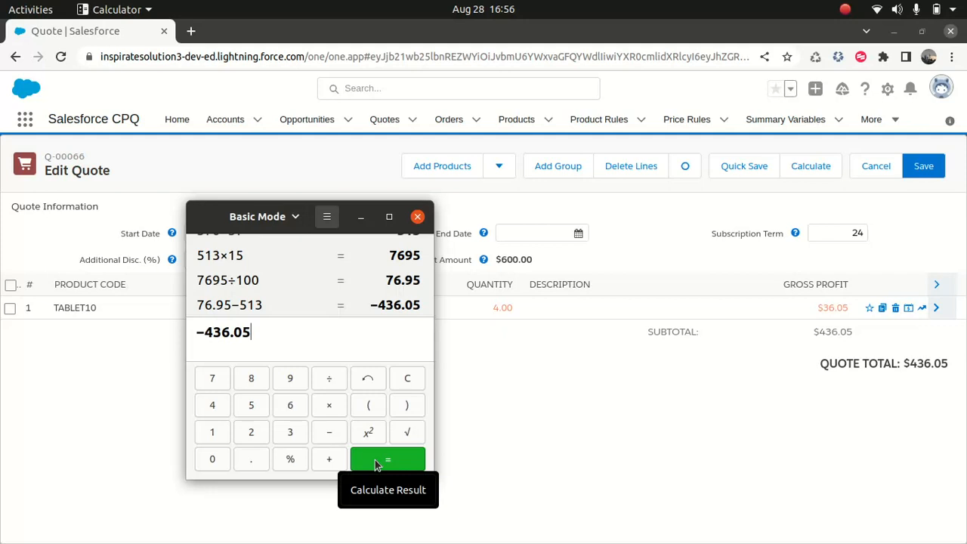
click(580, 432)
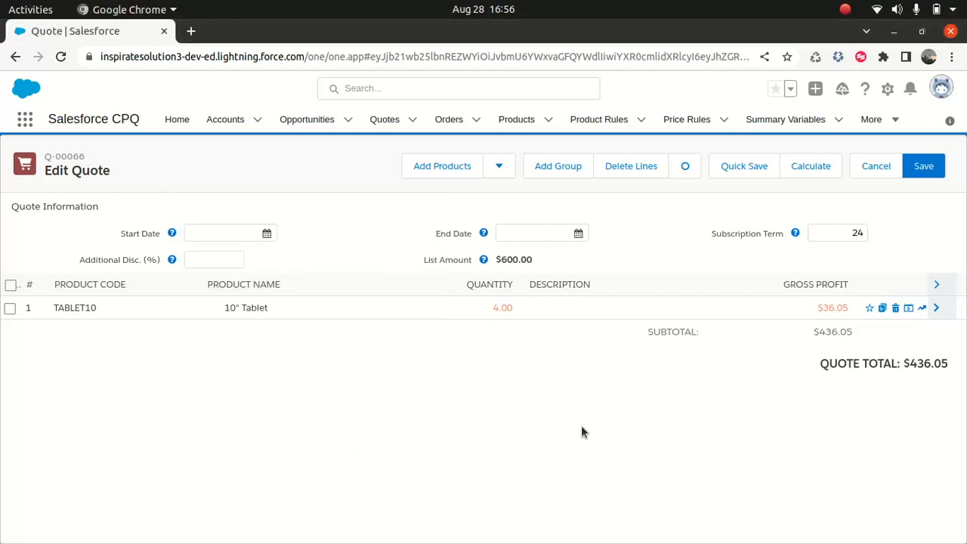